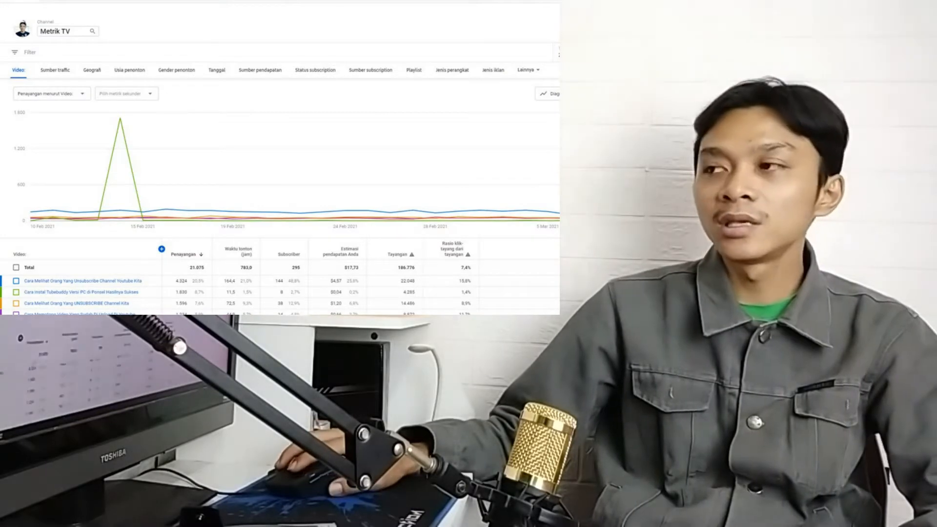
pyautogui.click(95, 72)
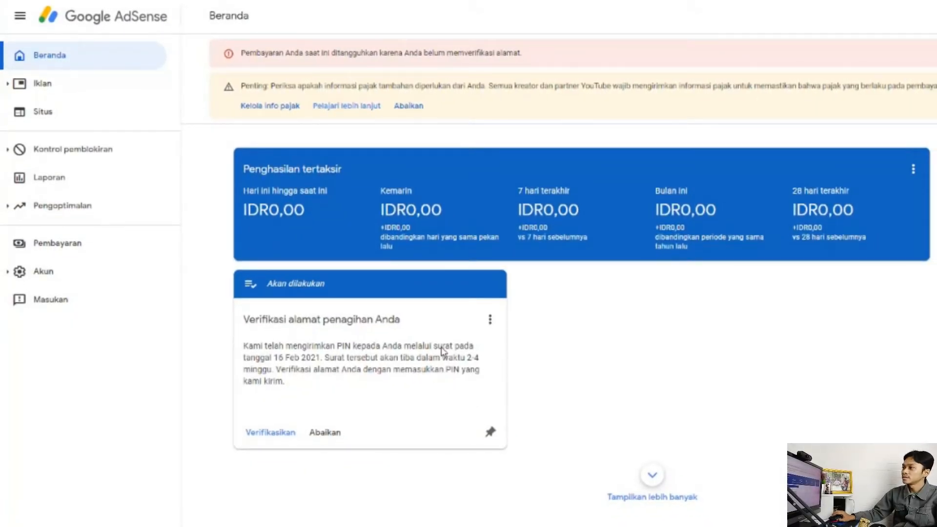
# Step: Start a W-8BEN form in the United States tax info, answering Perorangan for account type and Tidak for US citizenship or residency
pyautogui.click(273, 111)
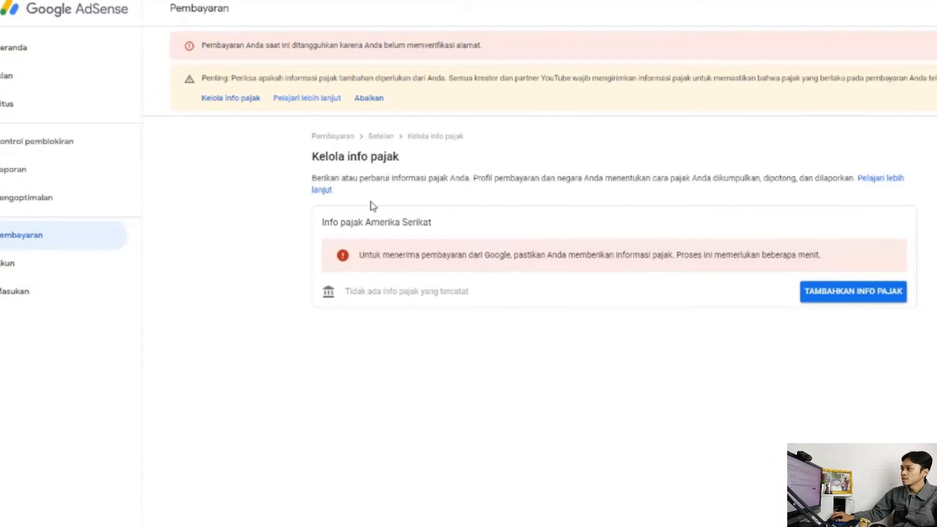
pyautogui.click(845, 299)
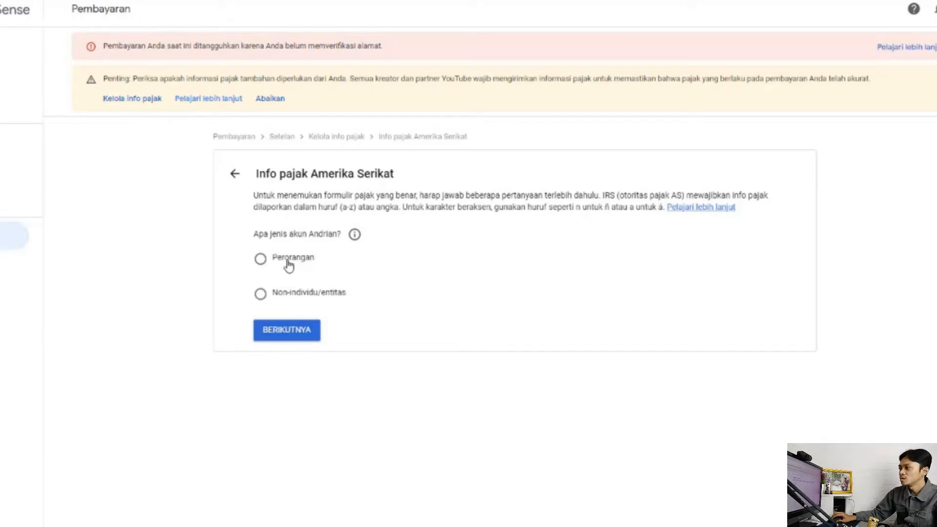
pyautogui.click(261, 264)
pyautogui.click(290, 336)
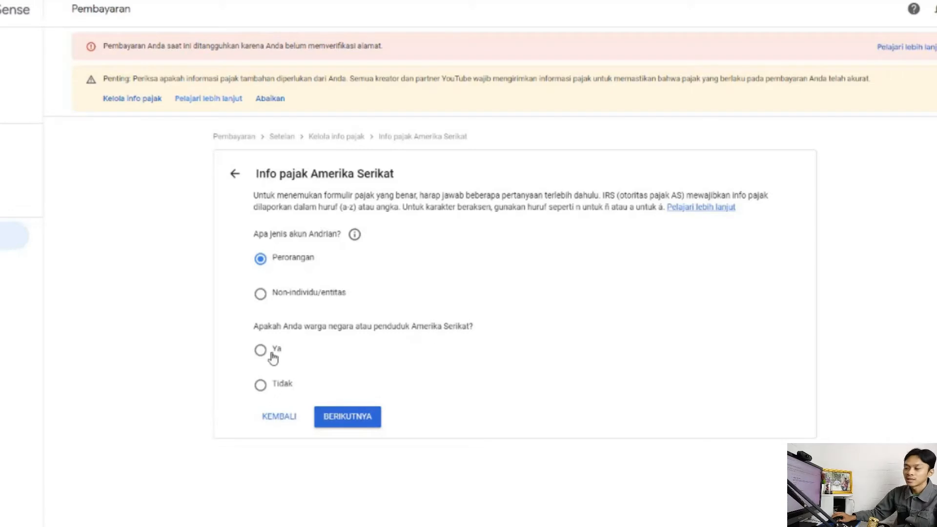
pyautogui.click(260, 386)
pyautogui.click(355, 423)
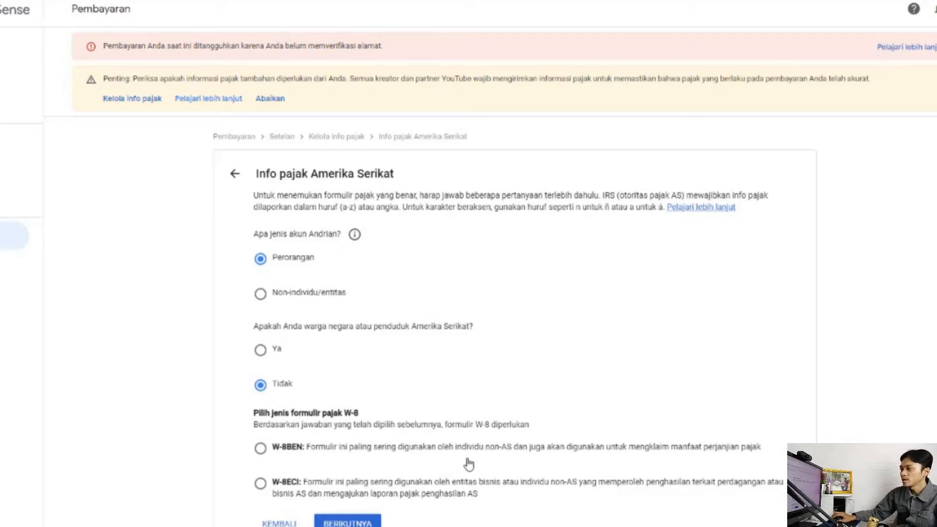
pyautogui.click(260, 448)
pyautogui.click(347, 521)
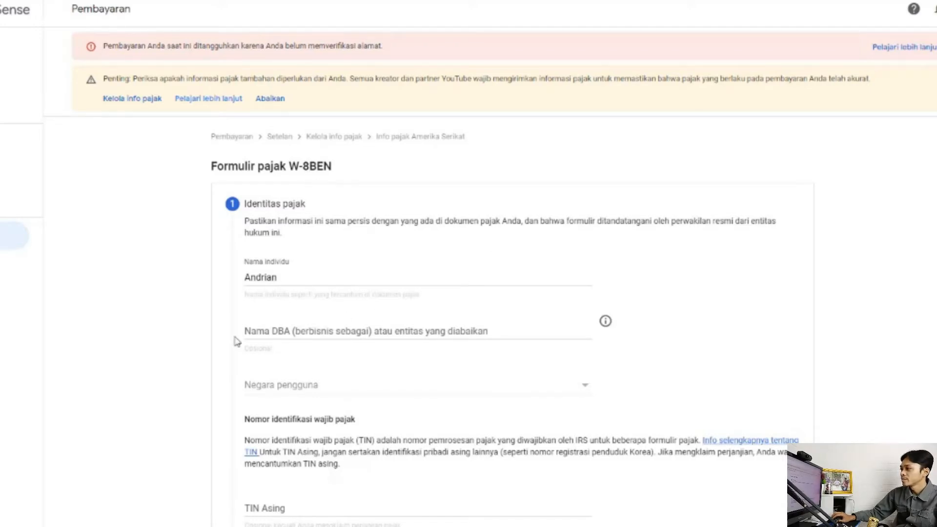
# Step: Set the country (Negara pengguna) in the W-8BEN tax identity section to Indonesia
pyautogui.click(287, 280)
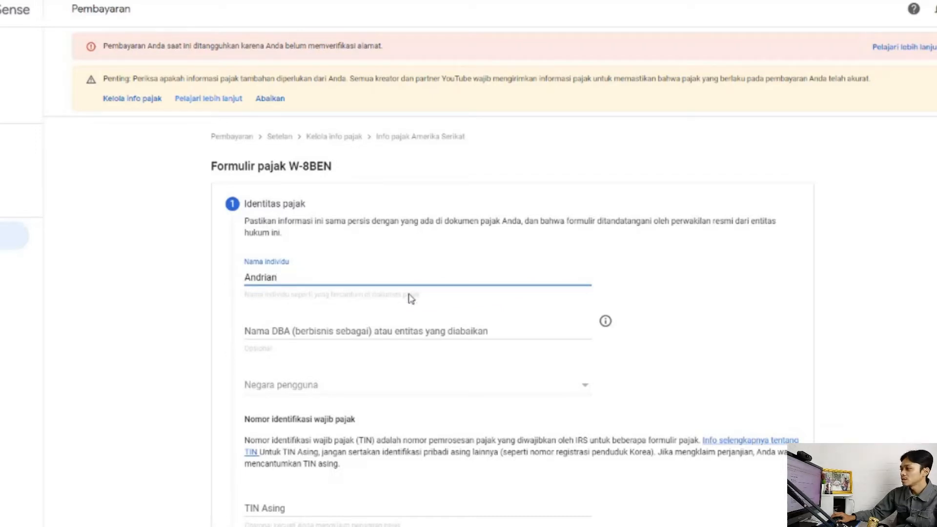
pyautogui.click(361, 393)
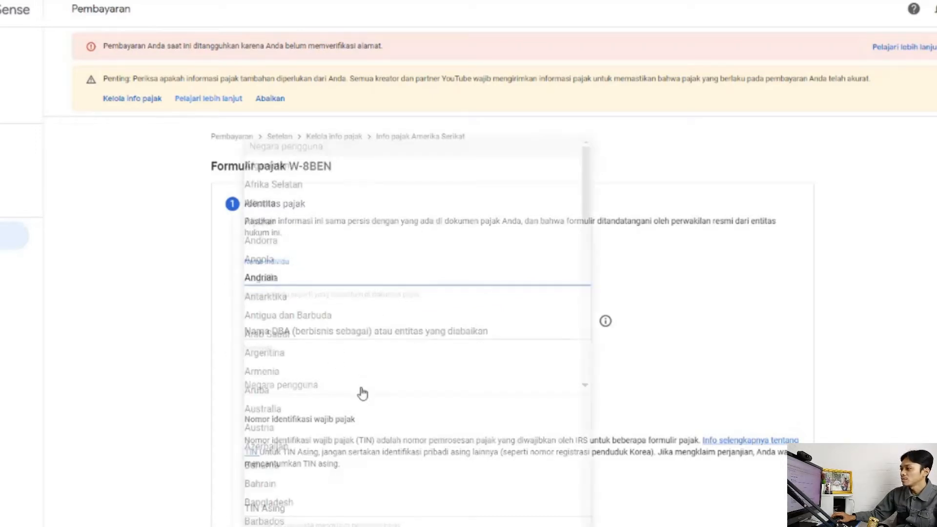
pyautogui.scroll(-5, 338, 397)
pyautogui.scroll(-12, 338, 403)
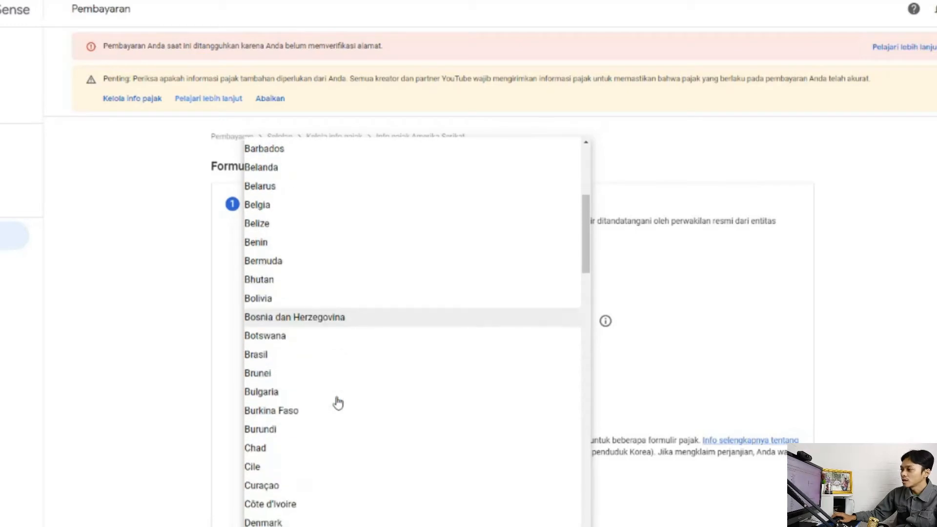
pyautogui.scroll(-4, 315, 419)
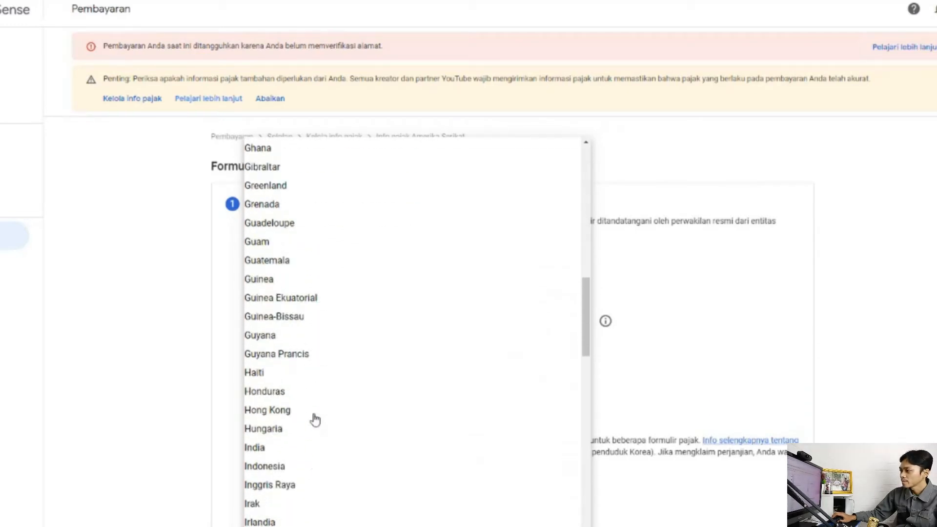
pyautogui.click(299, 429)
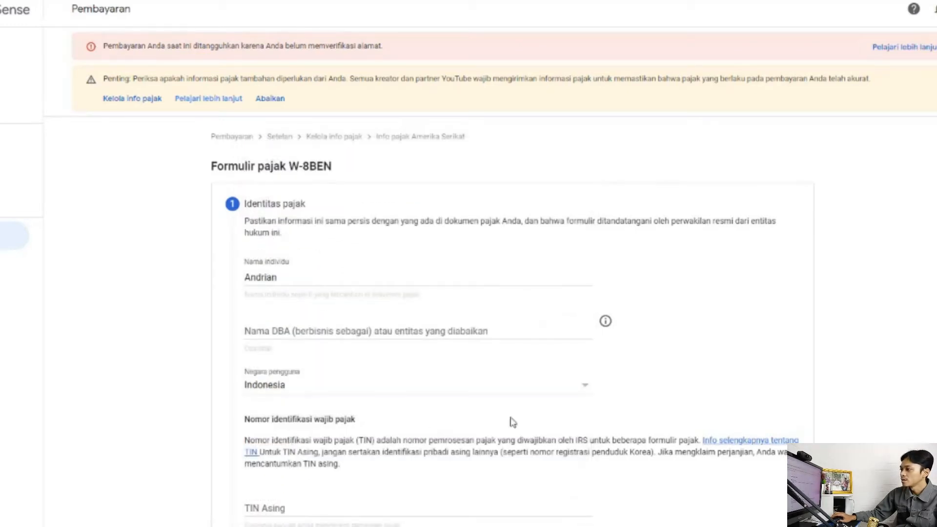
# Step: Complete the tax identity section with its foreign TIN (TIN Asing) field and continue to the address section
pyautogui.scroll(-4, 510, 418)
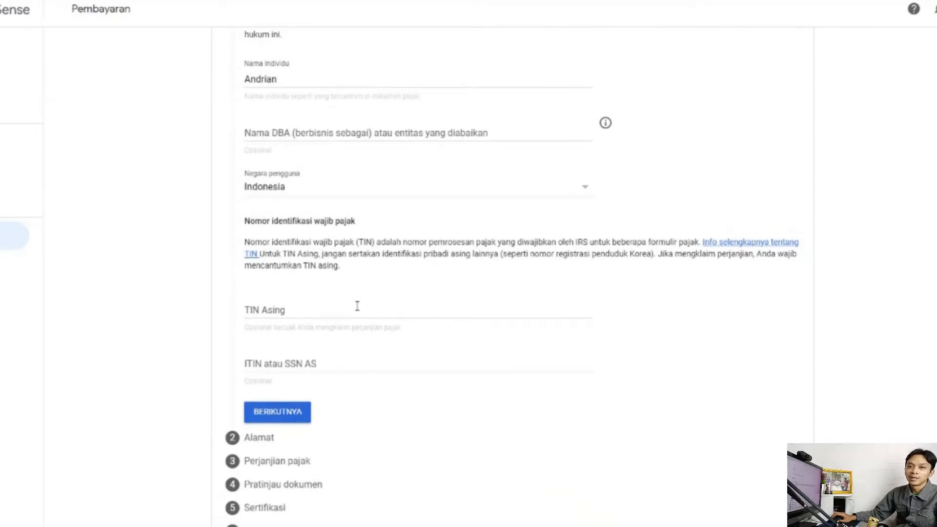
pyautogui.click(310, 311)
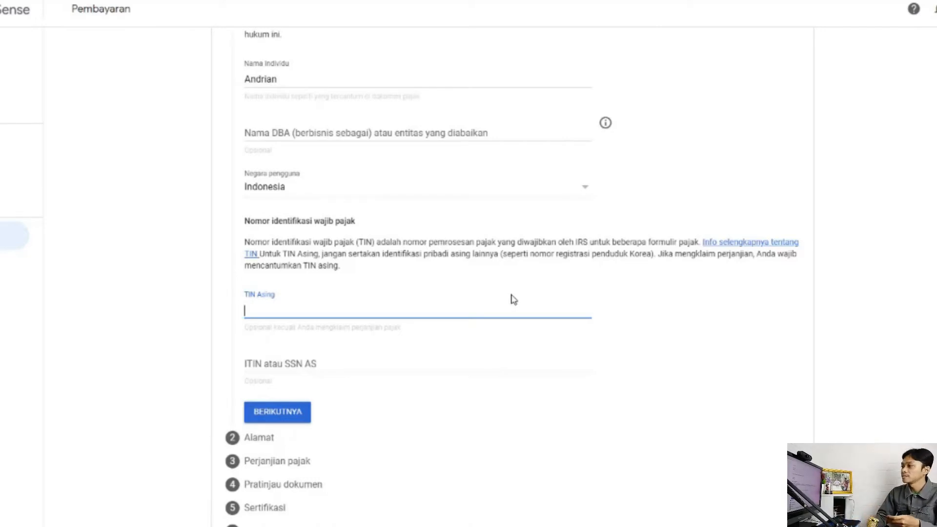
pyautogui.click(288, 415)
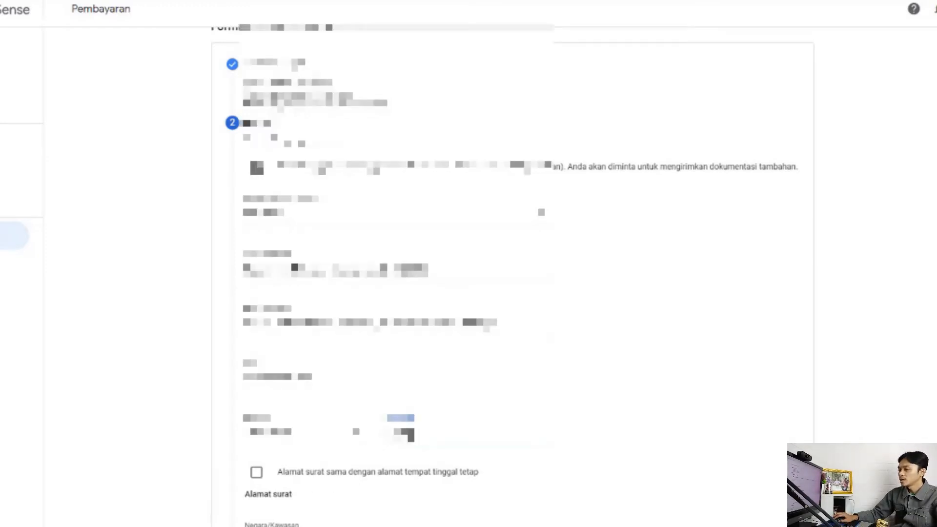
# Step: Mark the mailing address as the same as the permanent residence address and continue to the tax treaty section
pyautogui.click(256, 472)
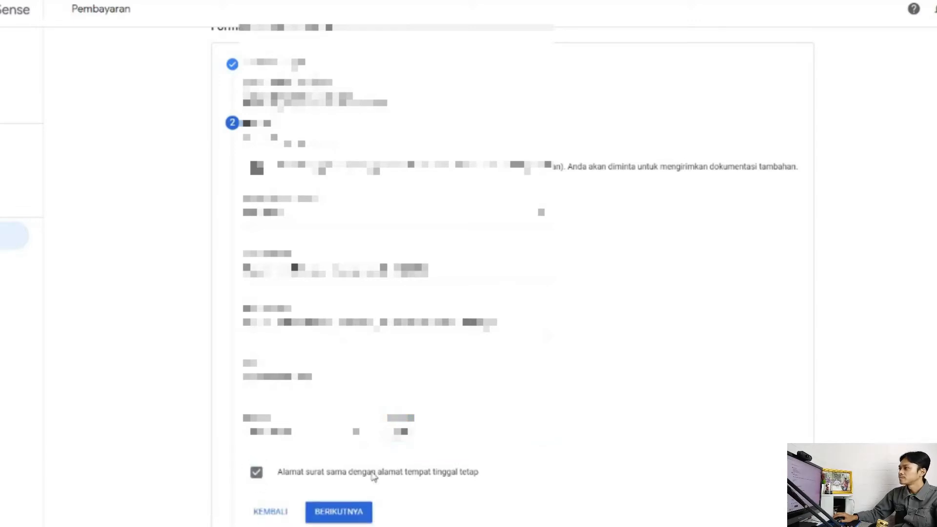
pyautogui.scroll(-1, 376, 478)
pyautogui.scroll(-1, 374, 477)
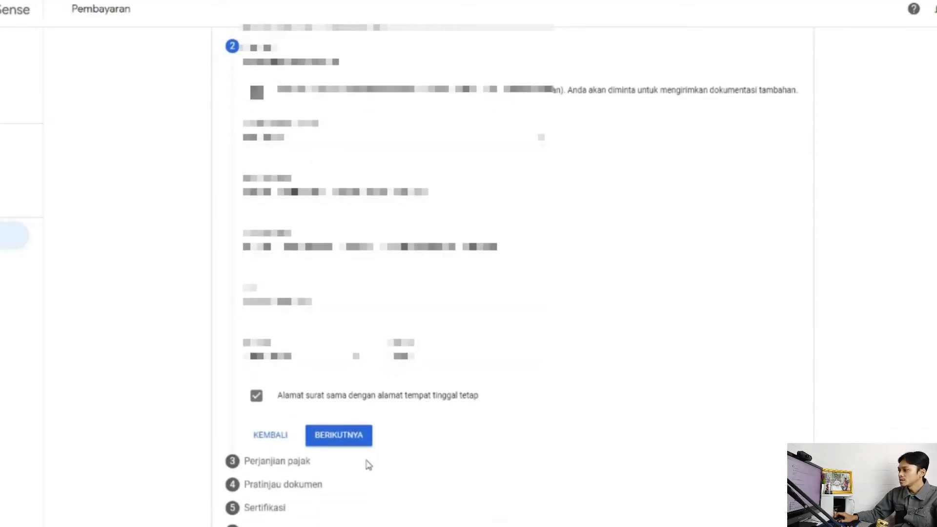
pyautogui.click(336, 439)
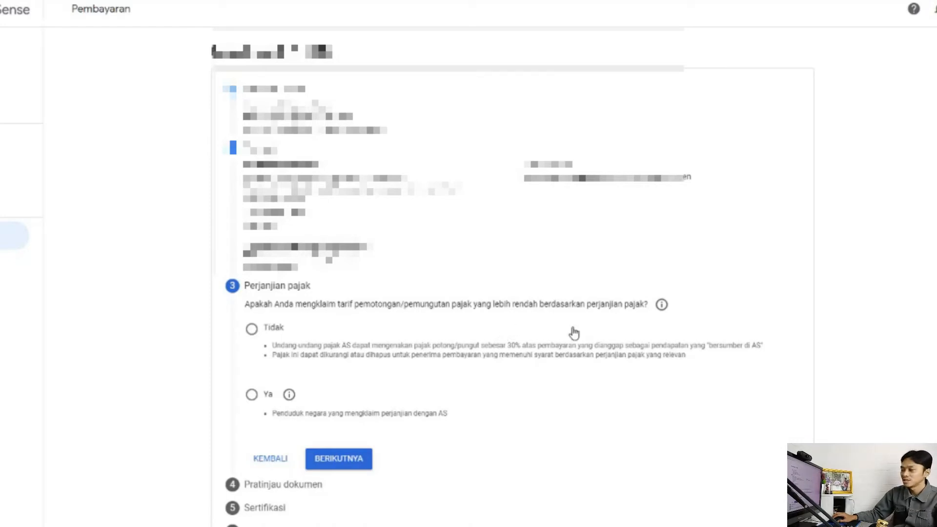
# Step: Claim a reduced treaty withholding rate with Ya, confirm residency in a treaty country, and set the country to Indonesia
pyautogui.click(255, 399)
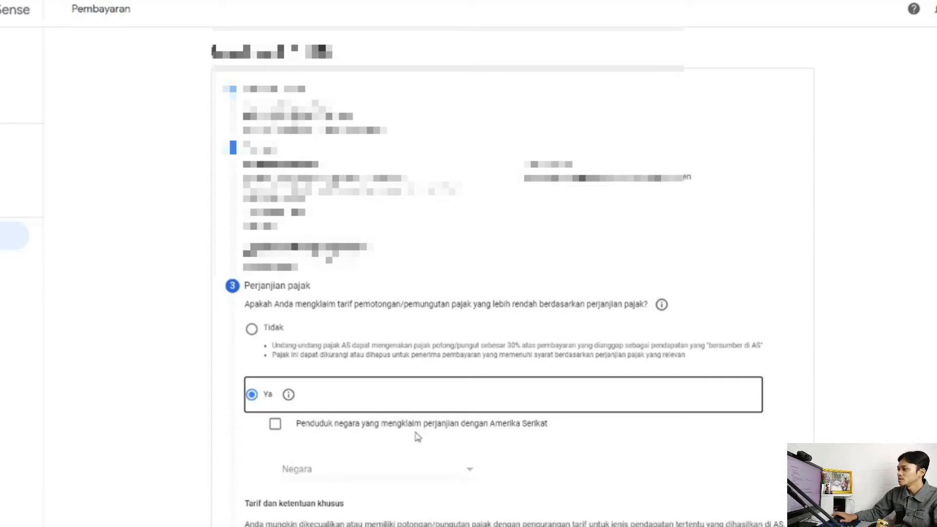
pyautogui.click(275, 431)
pyautogui.scroll(-3, 424, 446)
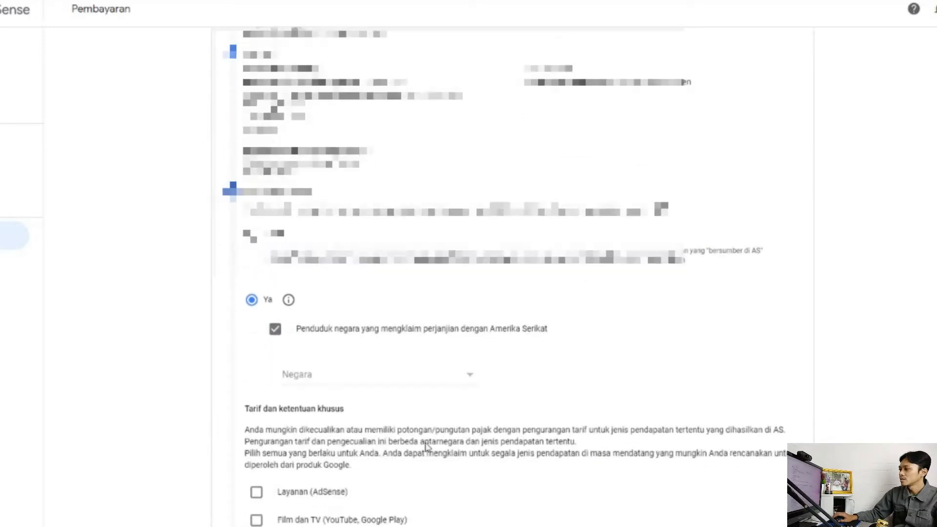
pyautogui.click(449, 359)
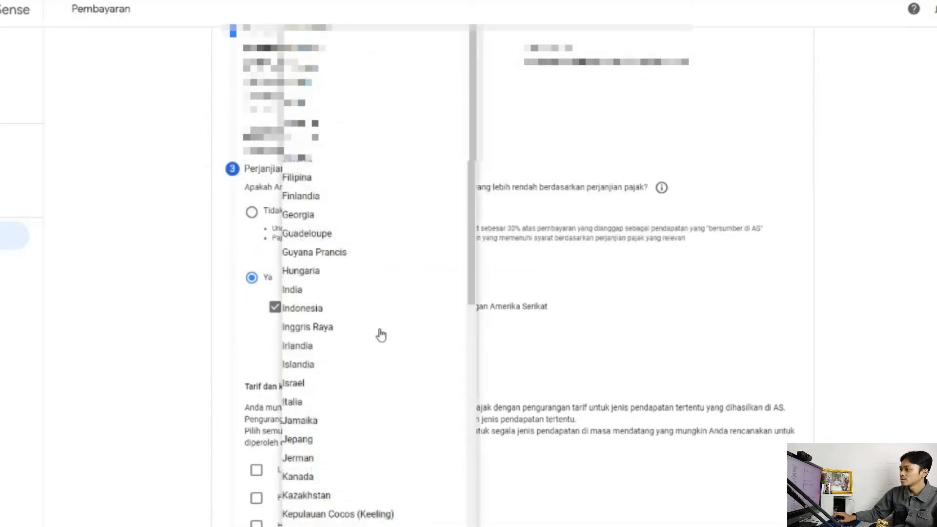
pyautogui.click(322, 314)
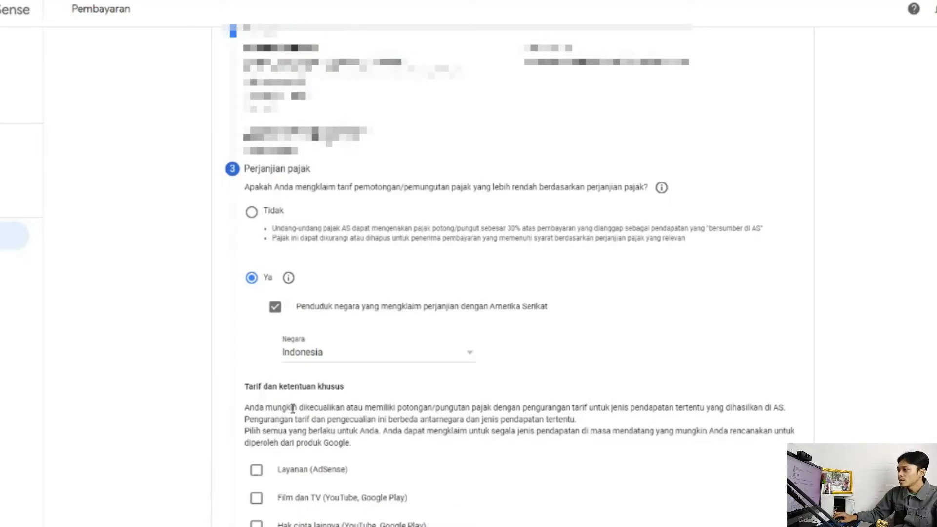
# Step: Claim Layanan (AdSense) under Pasal 8 ayat 1 at 0% (pengurangan tarif) and confirm its treaty eligibility statement
pyautogui.scroll(-2, 360, 418)
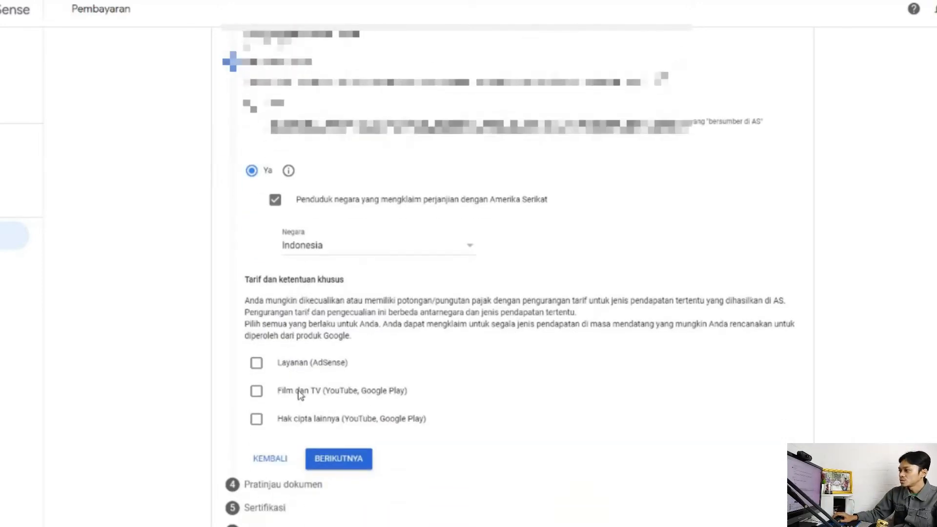
pyautogui.click(256, 365)
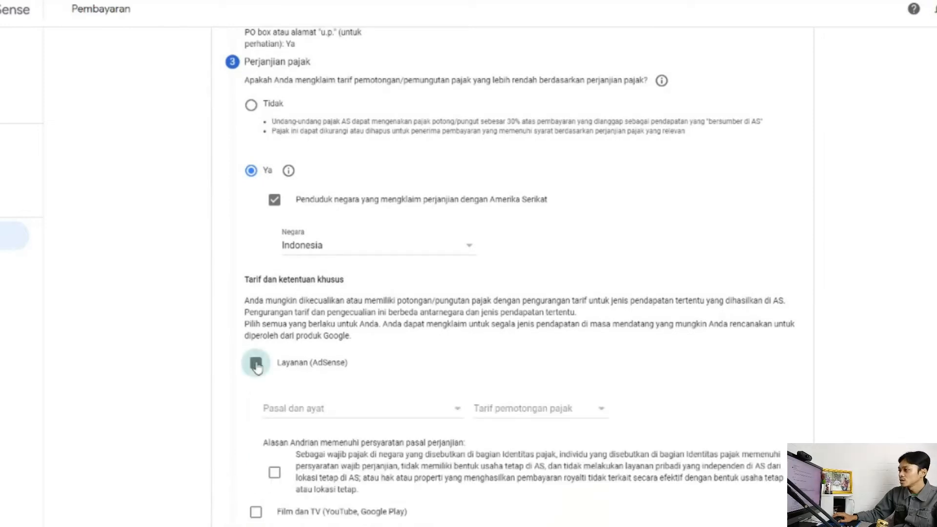
pyautogui.click(335, 419)
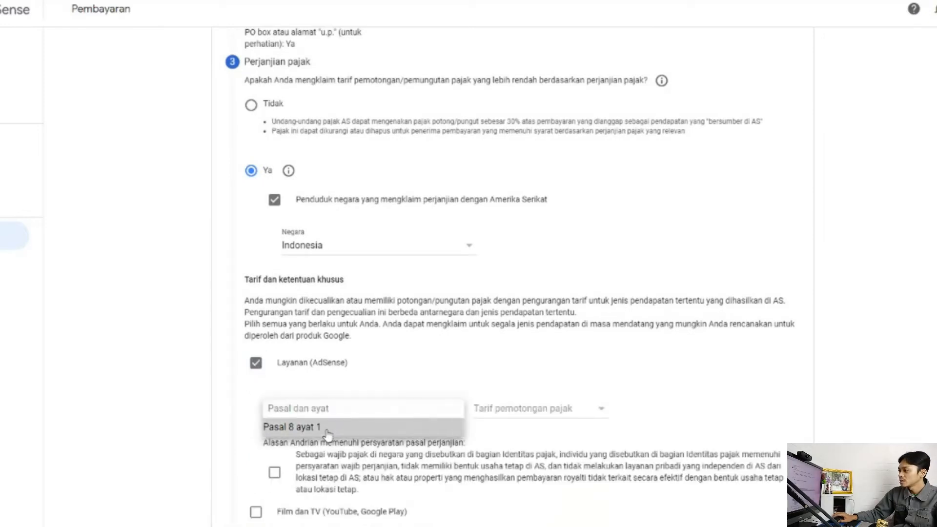
pyautogui.click(327, 429)
pyautogui.click(551, 412)
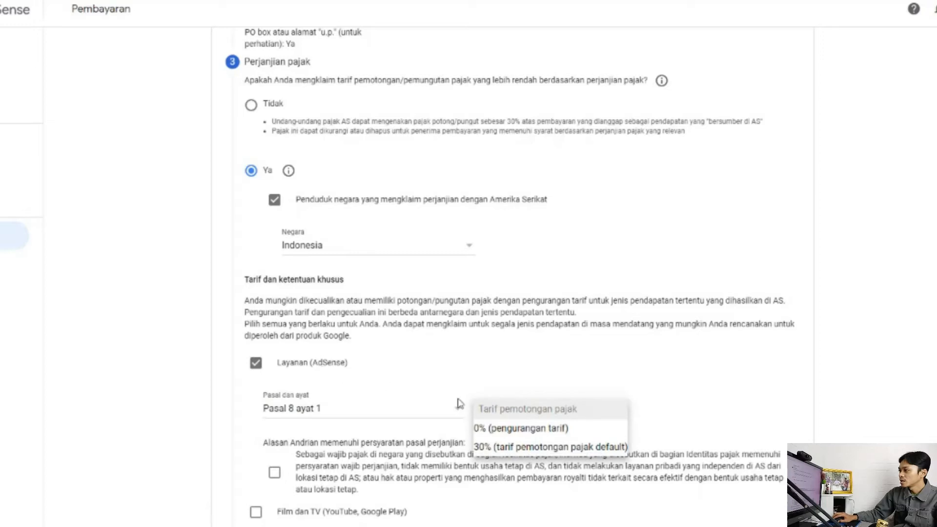
pyautogui.click(504, 434)
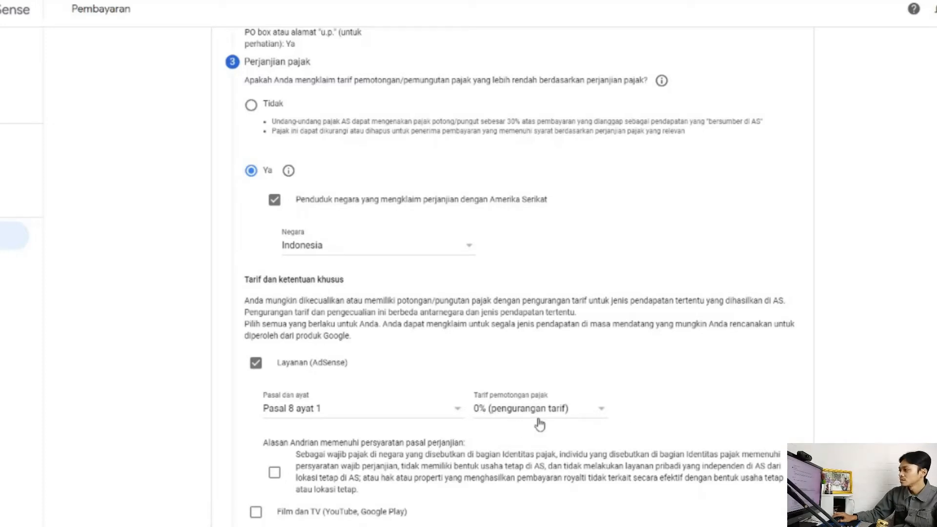
pyautogui.scroll(-1, 562, 418)
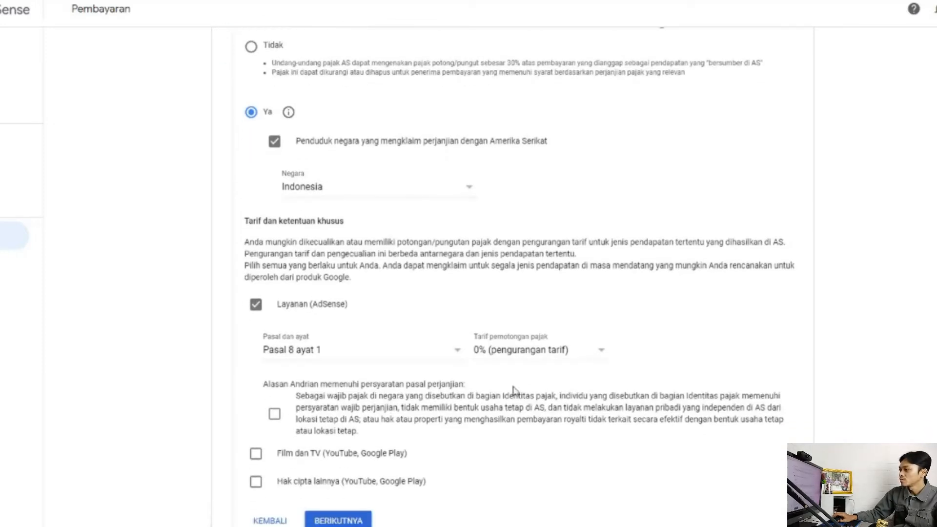
pyautogui.click(273, 414)
# Step: Claim Film dan TV (YouTube, Google Play) under Pasal 13 ayat 2 at 10% (pengurangan tarif) and confirm its treaty eligibility statement
pyautogui.scroll(-1, 340, 418)
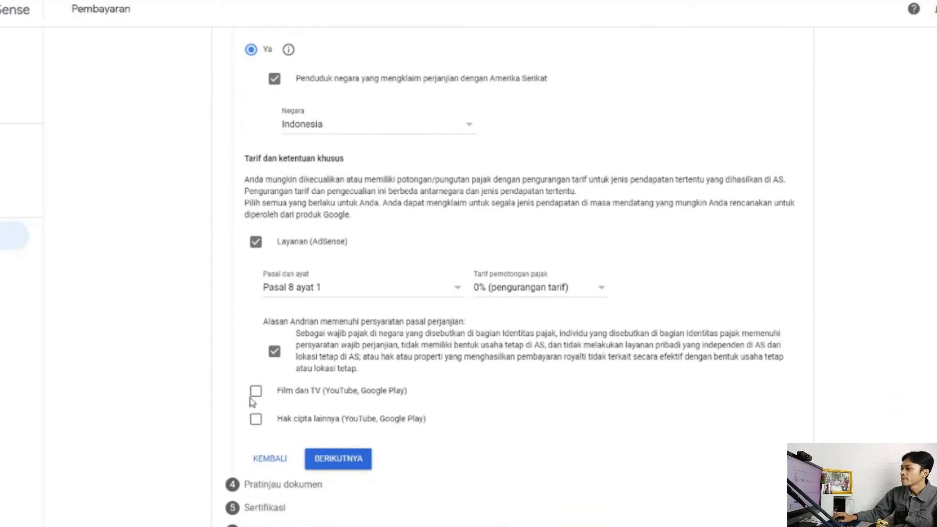
pyautogui.click(255, 393)
pyautogui.click(362, 445)
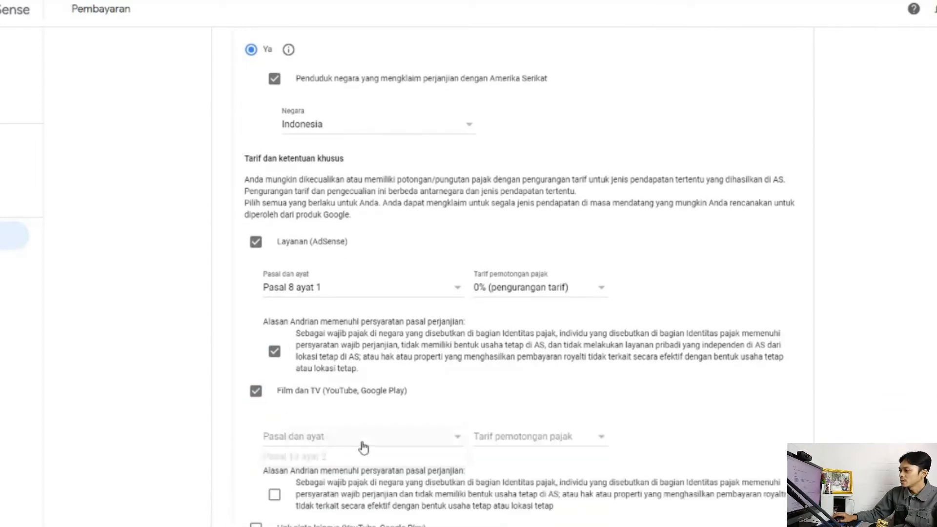
pyautogui.click(329, 455)
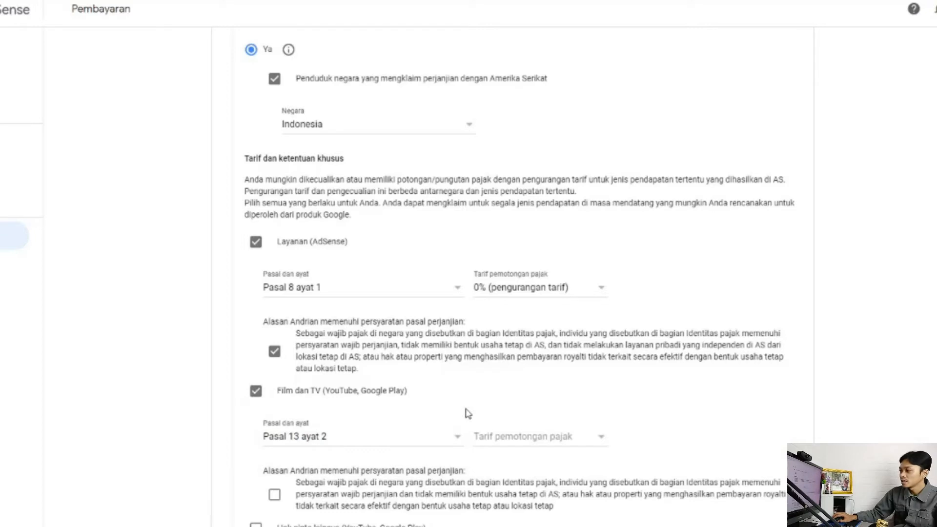
pyautogui.click(510, 444)
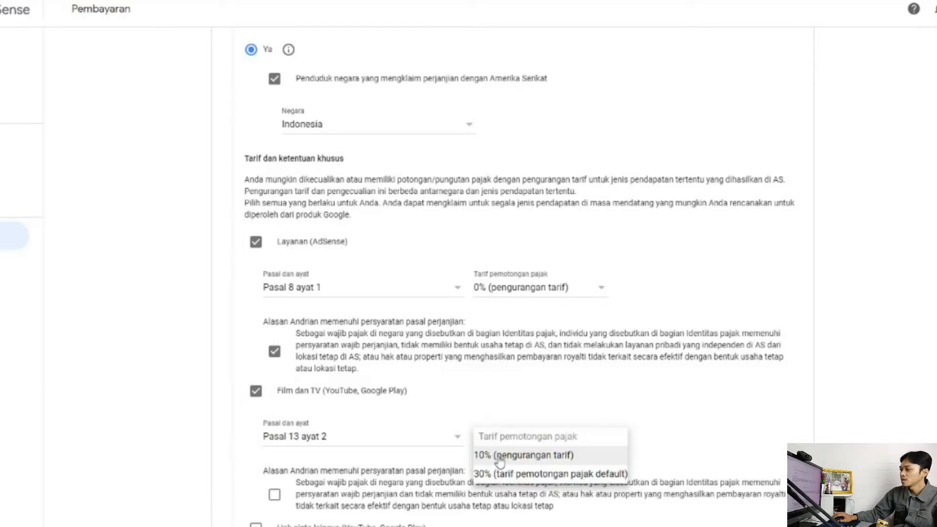
pyautogui.click(498, 459)
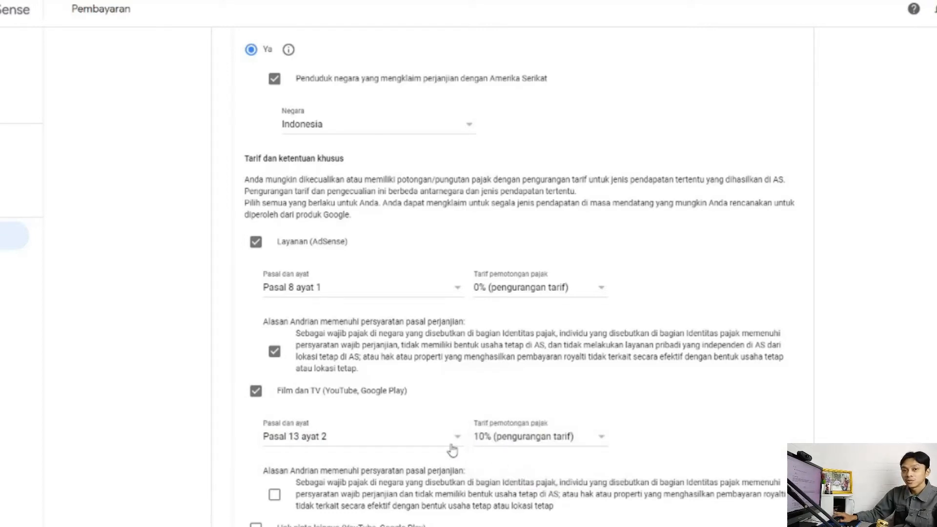
pyautogui.scroll(-2, 303, 409)
pyautogui.click(275, 384)
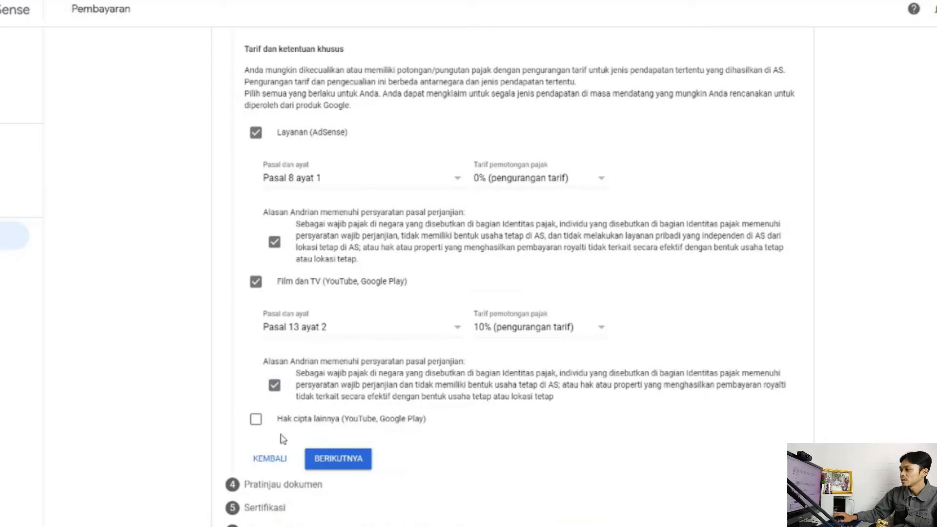
# Step: Claim Hak cipta lainnya (YouTube, Google Play) under Pasal 13 ayat 2 at 10% (pengurangan tarif) and confirm its treaty eligibility statement
pyautogui.click(254, 421)
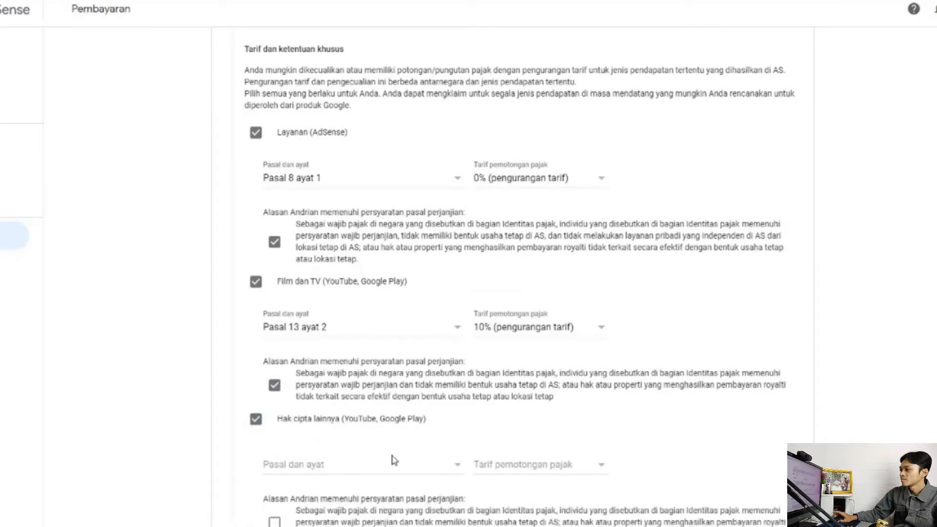
pyautogui.click(369, 483)
pyautogui.click(499, 470)
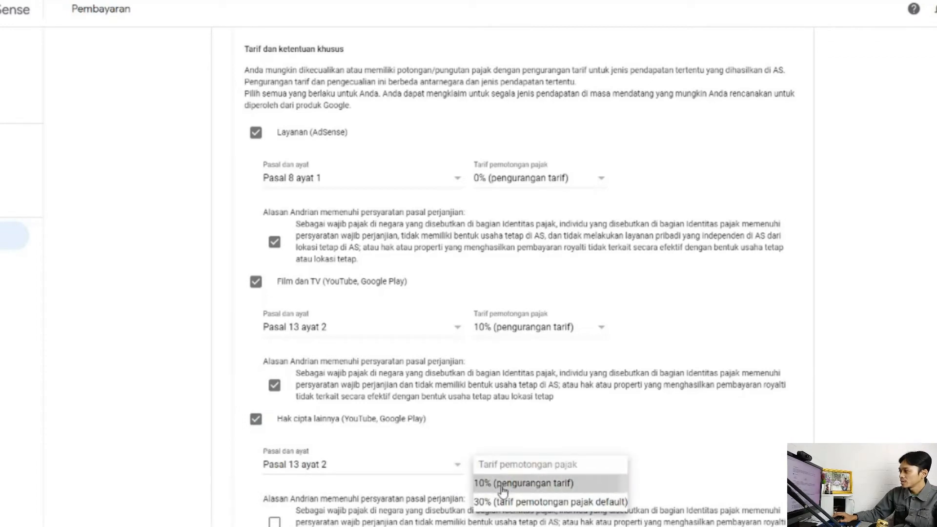
pyautogui.click(501, 486)
pyautogui.scroll(-2, 236, 394)
pyautogui.click(274, 415)
# Step: Proceed to the document preview, declare the generated W-8BEN forms reviewed and correct, and continue to the certification section
pyautogui.click(334, 459)
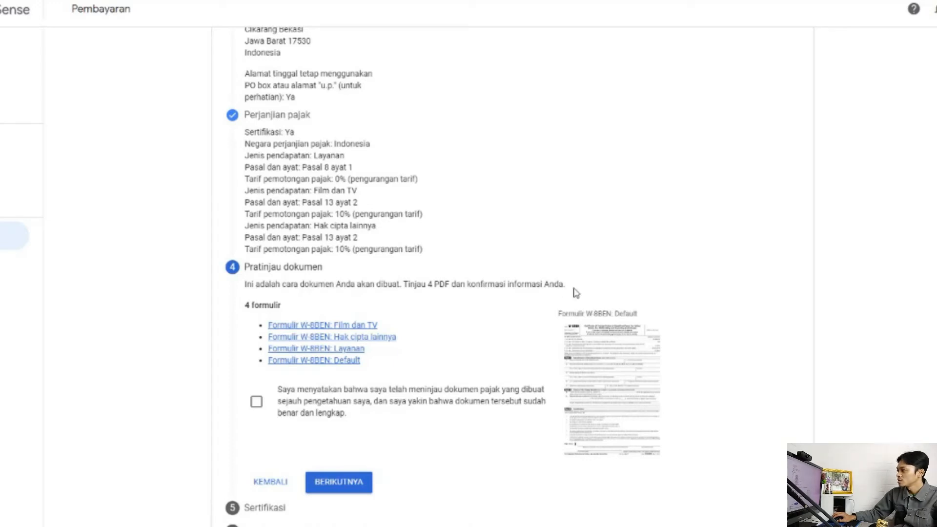
pyautogui.click(254, 402)
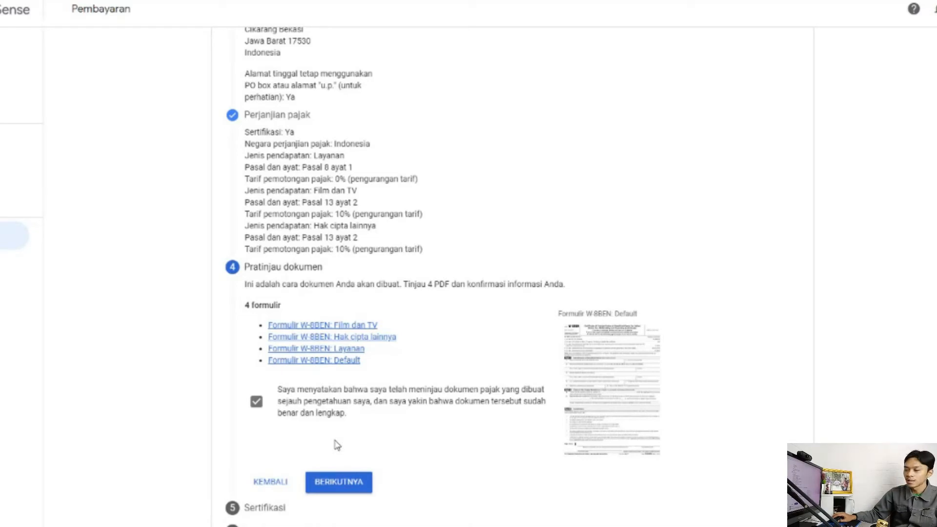
pyautogui.click(352, 487)
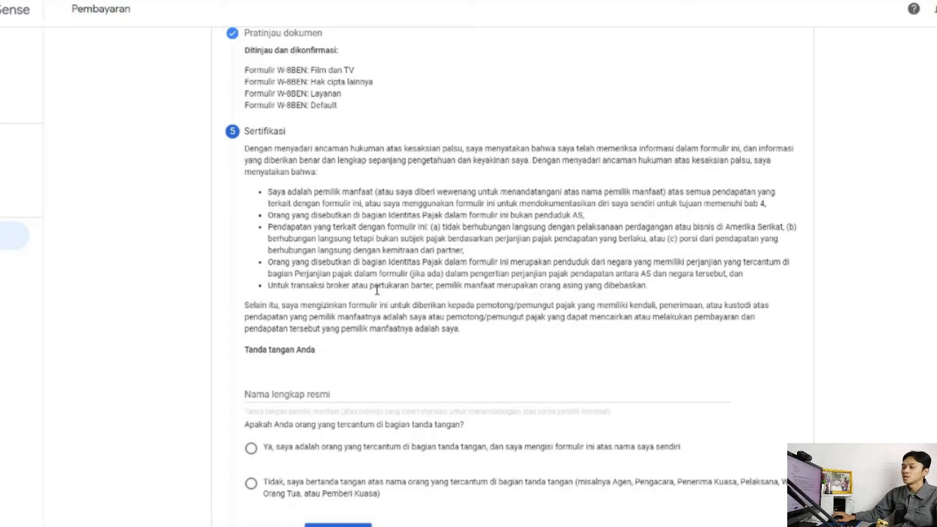
# Step: Sign the certification with the full legal name, declare signing on one's own behalf with Ya, and continue to the US activities section
pyautogui.click(325, 394)
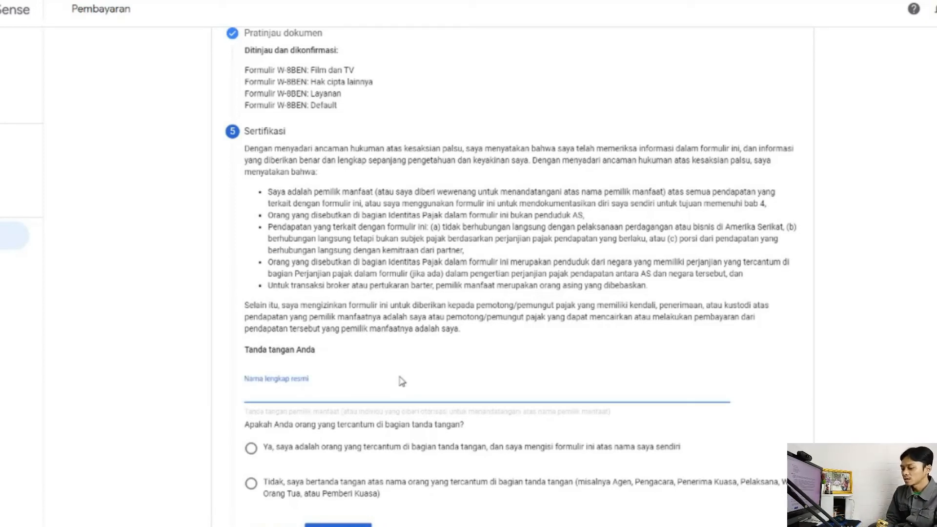
pyautogui.write('Andre')
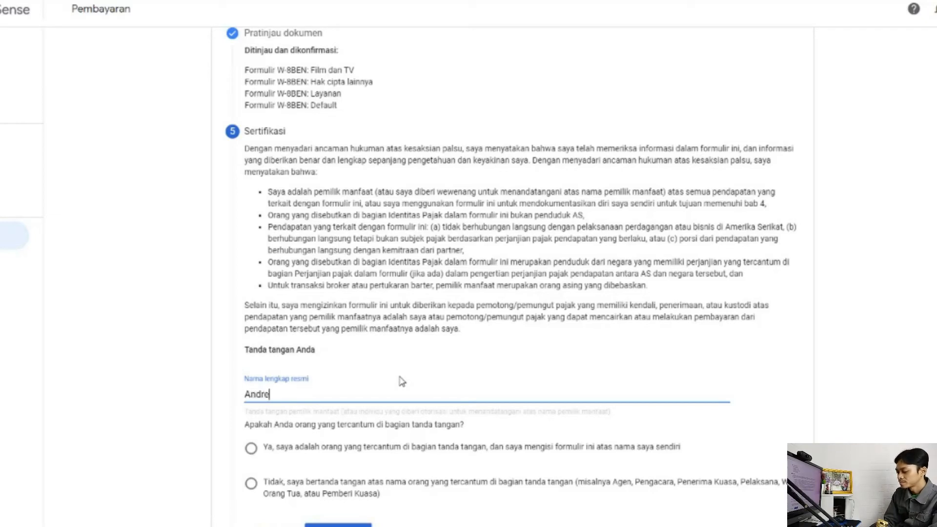
pyautogui.write('ian')
pyautogui.press('BackSpace')
pyautogui.press('BackSpace')
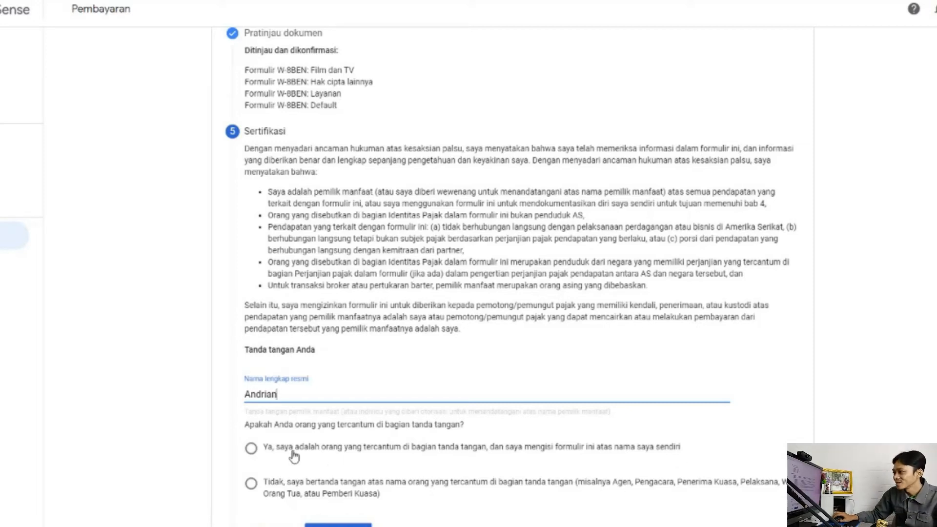
pyautogui.click(251, 449)
pyautogui.scroll(-1, 389, 453)
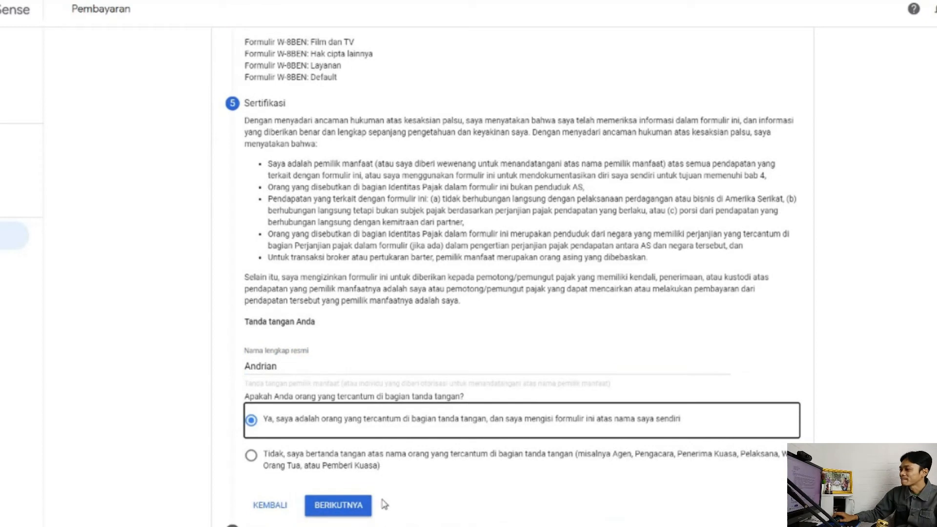
pyautogui.click(350, 508)
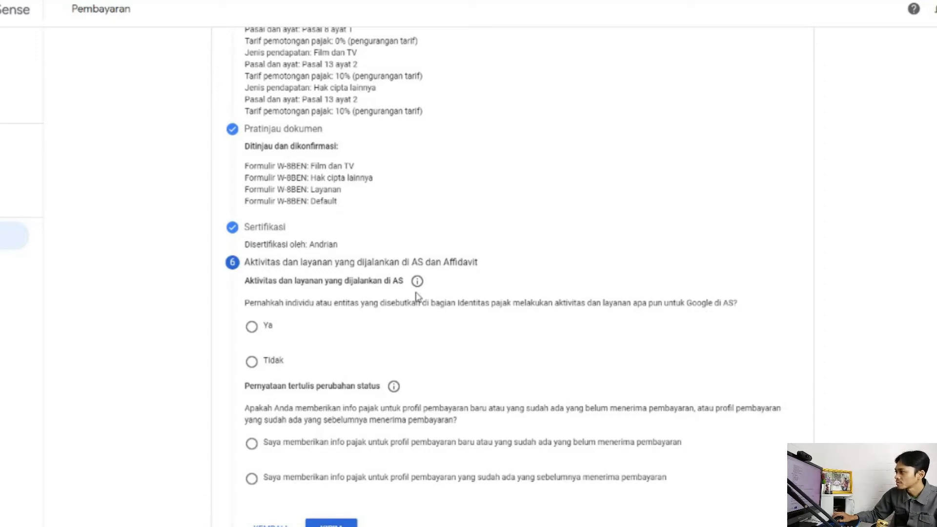
# Step: Answer Tidak to having performed activities or services for Google in the US and confirm the statement that services are performed entirely outside it
pyautogui.click(252, 364)
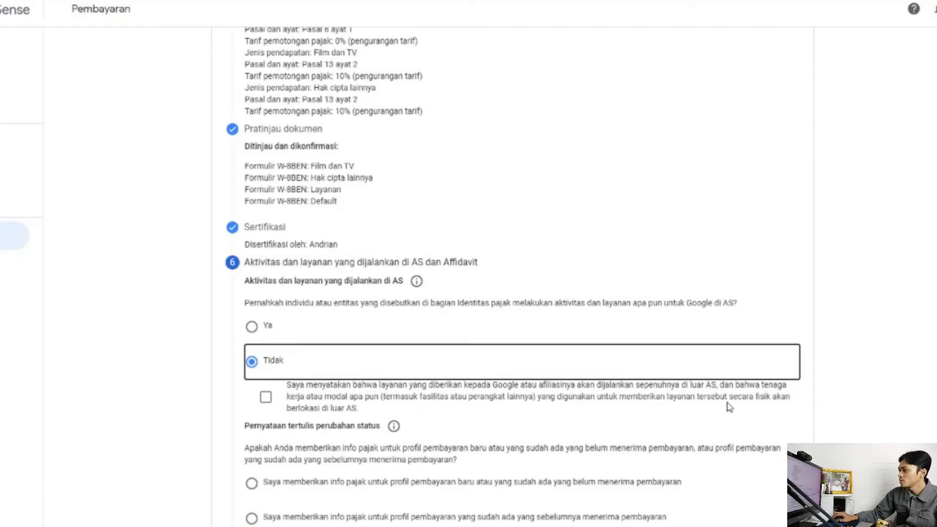
pyautogui.click(266, 401)
pyautogui.click(266, 401)
pyautogui.scroll(-1, 359, 433)
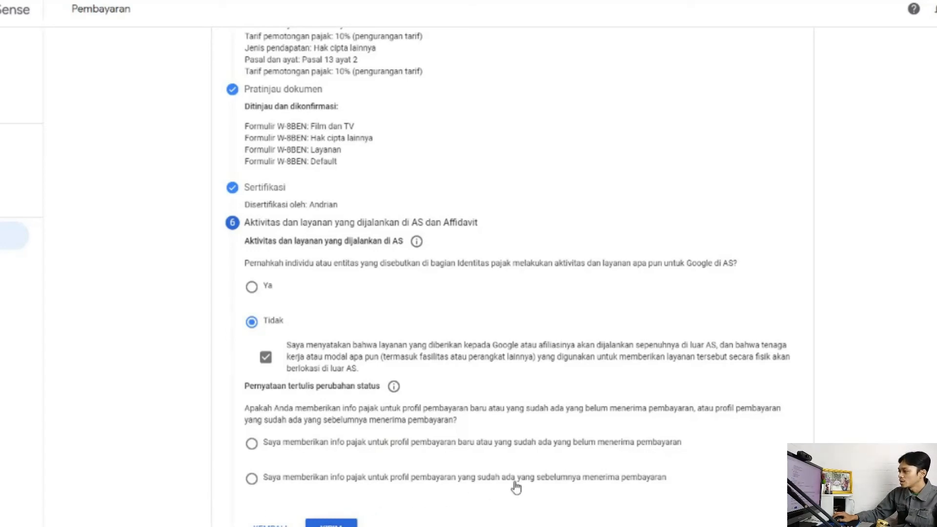
# Step: Declare an existing payment profile that previously received payments, confirm the unchanged-information statement since 1 Januari 2020, and open the optional Perubahan field
pyautogui.click(595, 477)
pyautogui.scroll(-2, 488, 463)
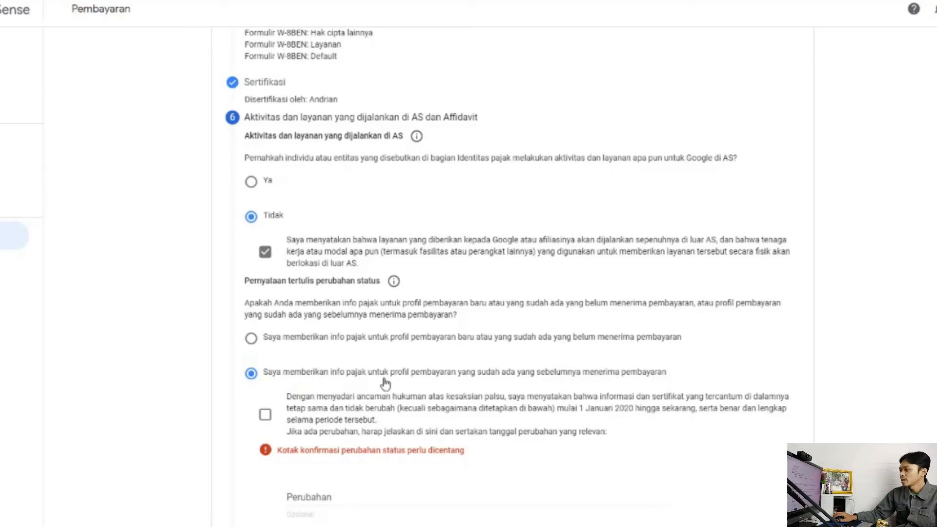
pyautogui.click(265, 416)
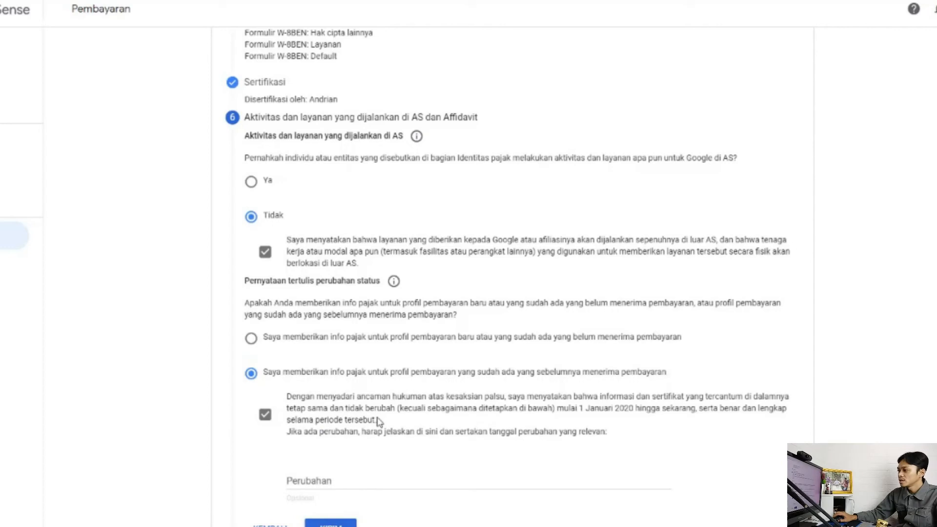
pyautogui.click(341, 482)
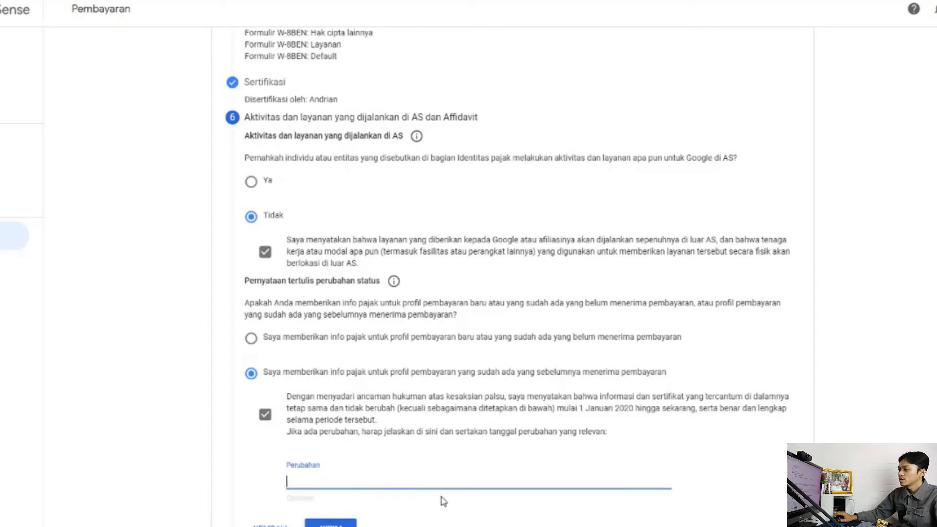